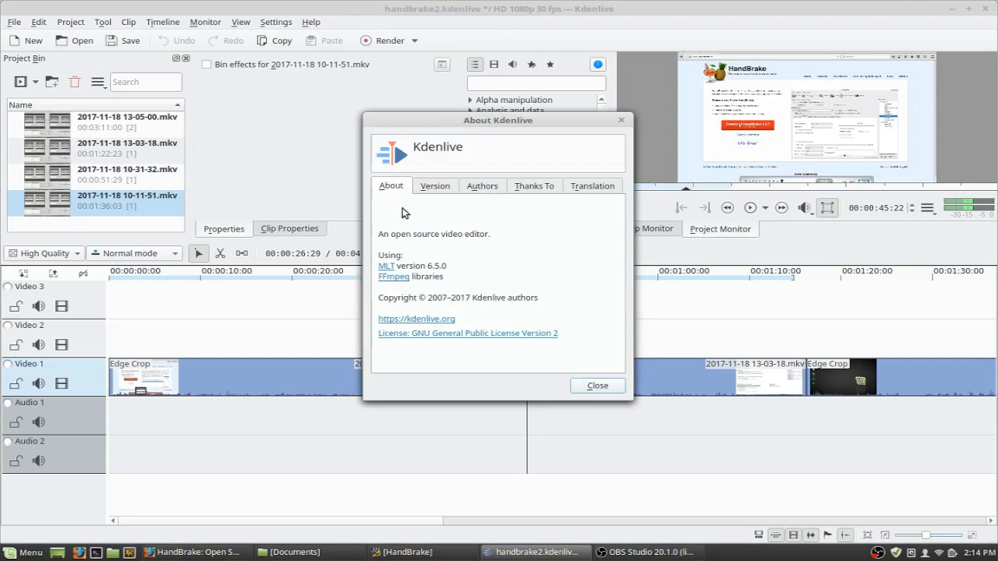
Look up the video editor's version information and close the About dialog.
left_click(425, 187)
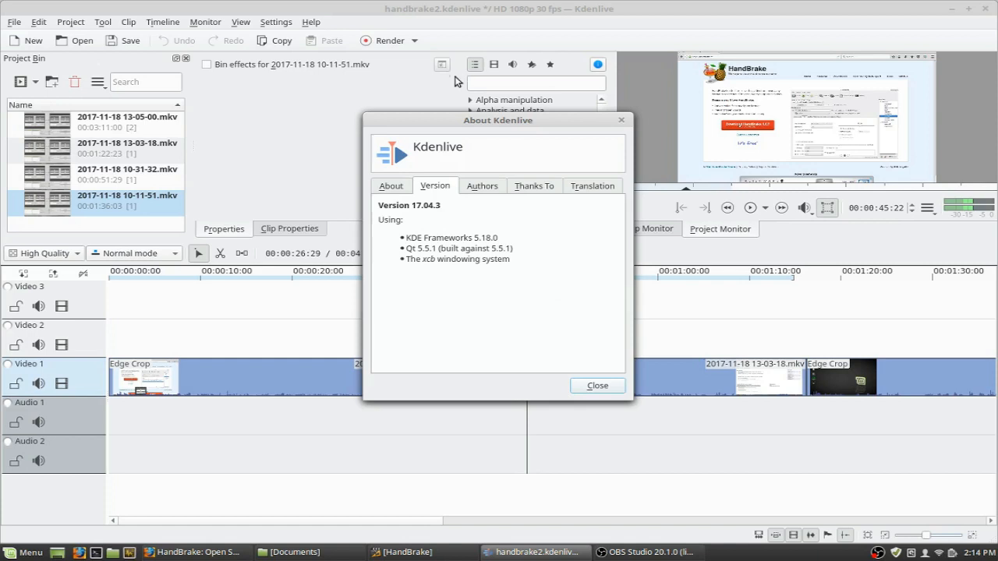
left_click(592, 385)
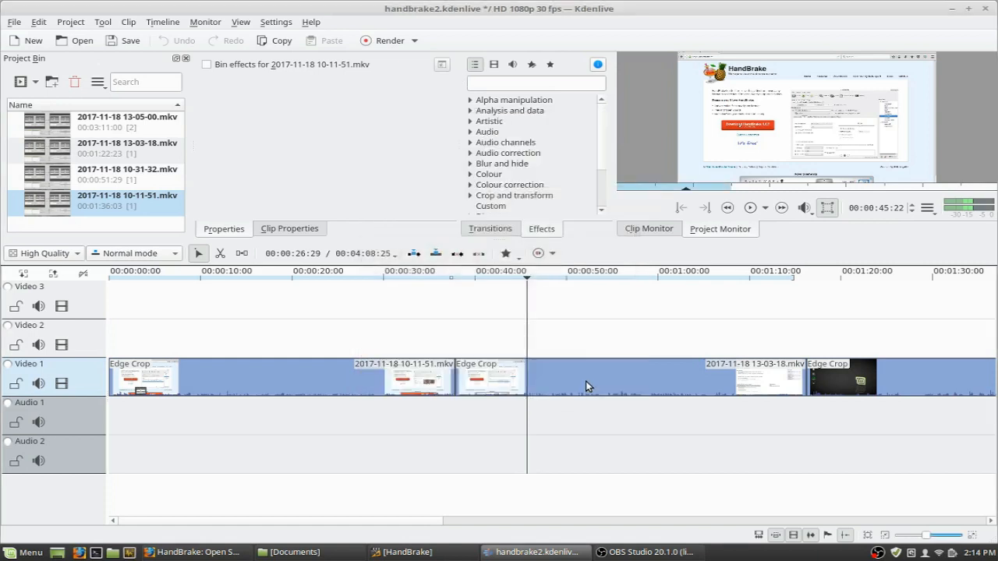
Open the project's render settings and select the generic MP4 (H264/AAC) format.
left_click(386, 41)
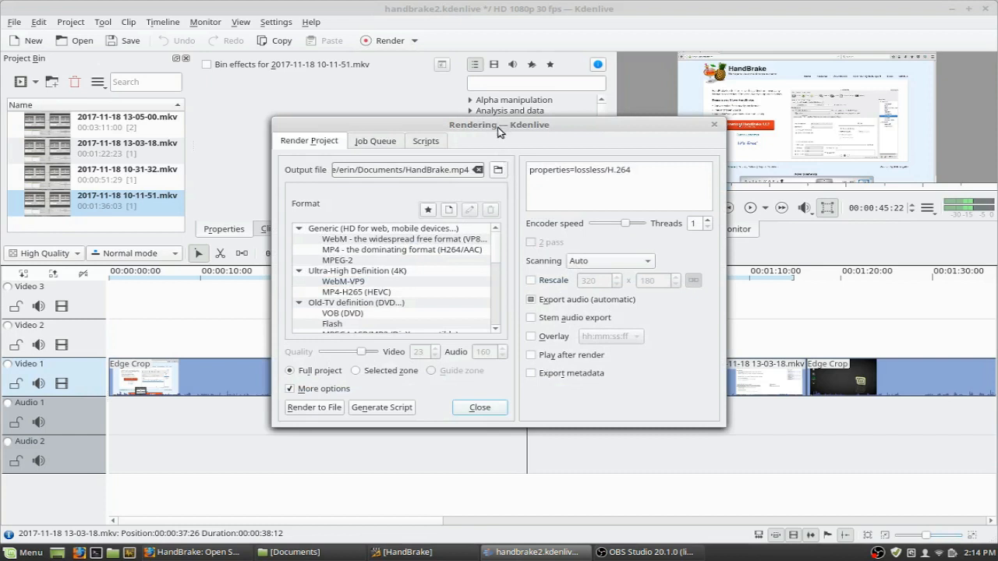
left_click(382, 250)
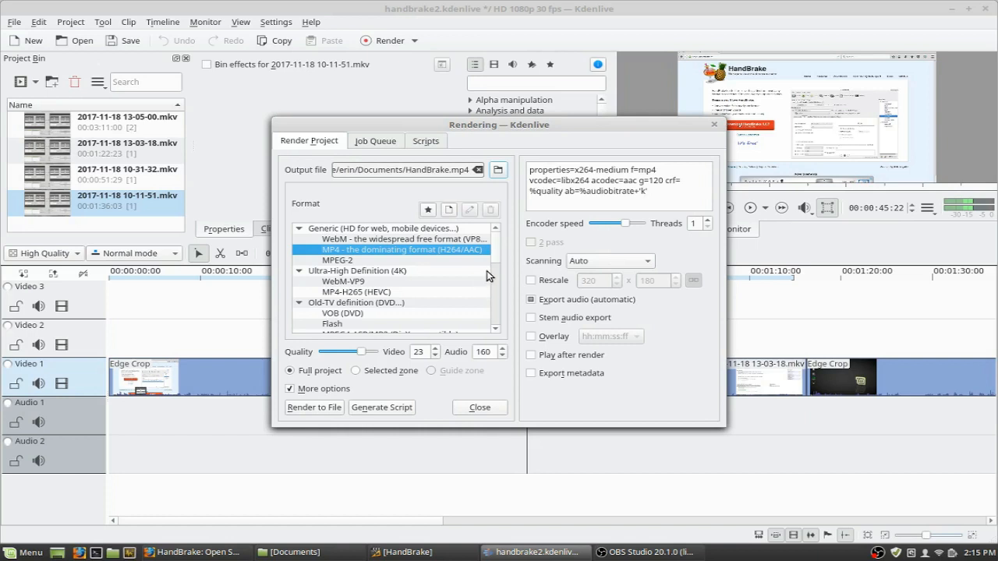
Browse the render formats from MP4 down to the audio-only OGG format and back up to the Generic group.
key("Down")
key("Down")
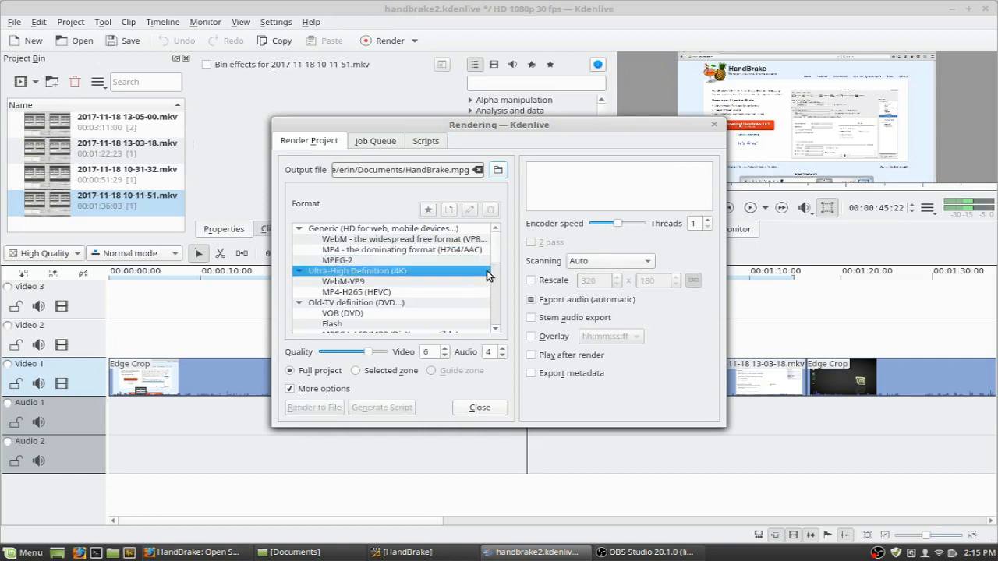
key("Down")
key("Down")
key("Down")
key("Down")
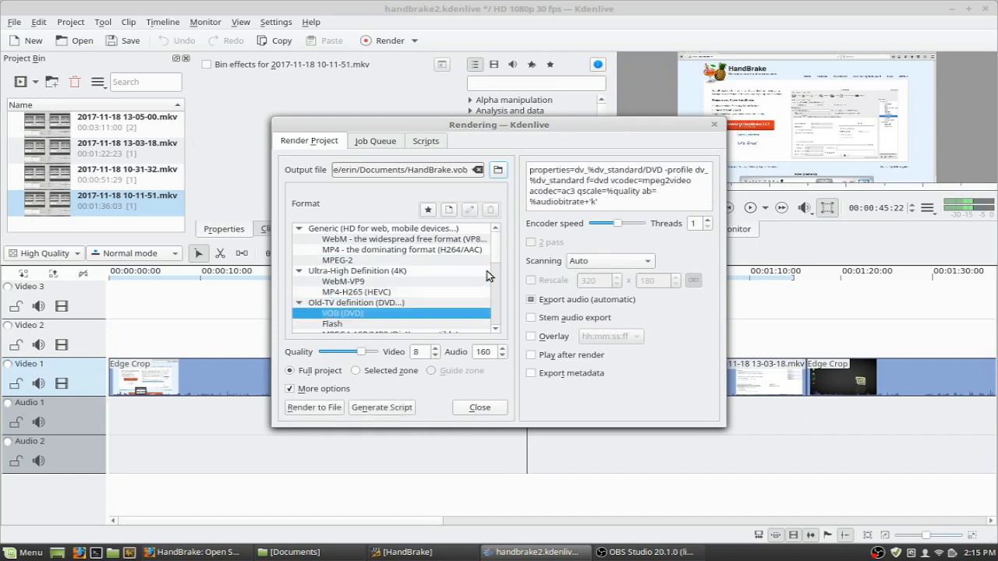
key("Down")
key("Down")
key("Down")
key("Down")
key("Down")
key("Down")
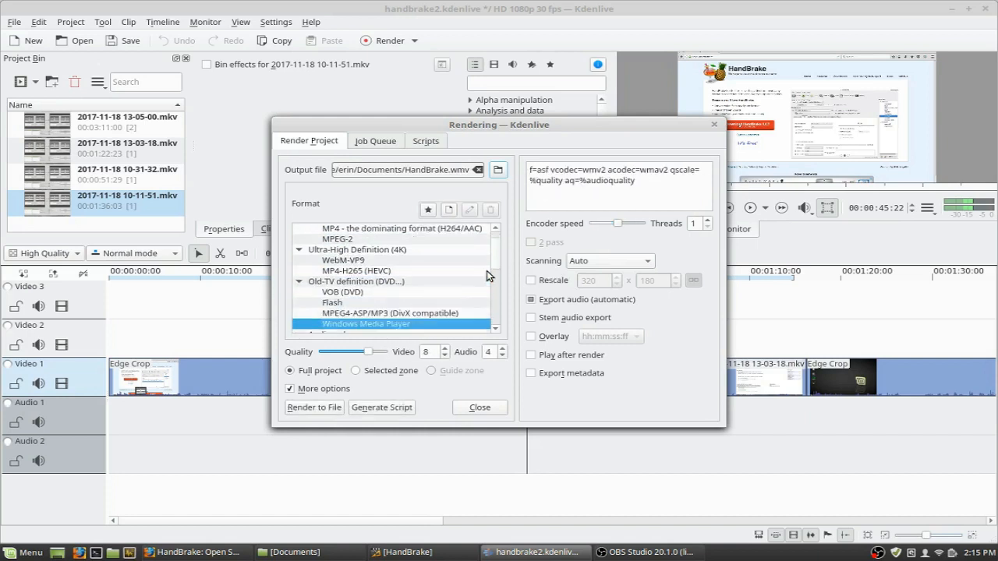
key("Down")
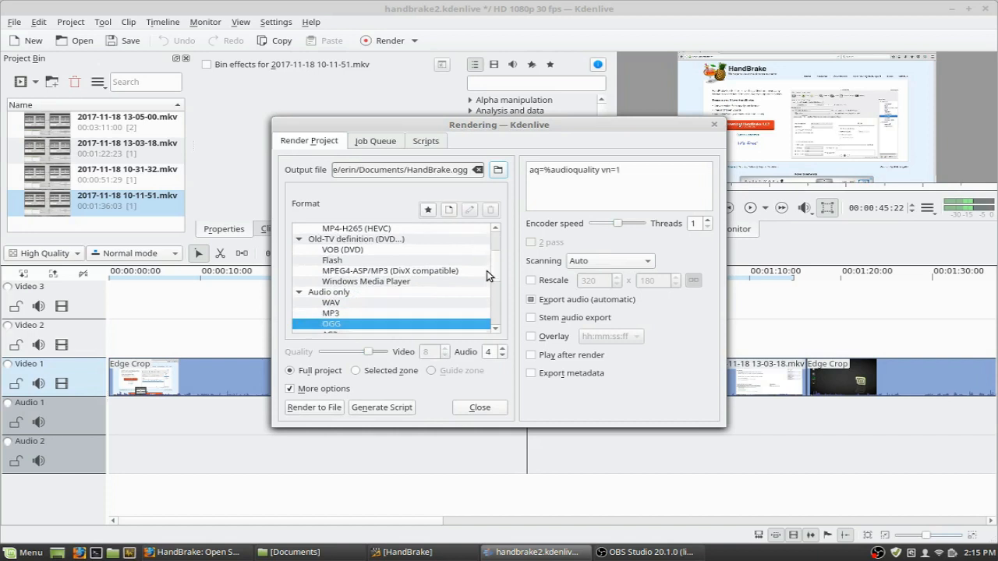
key("Up")
key("Up")
key("Up")
key("Up")
key("Up")
key("Up")
key("Up")
key("Up")
key("Up")
key("Up")
key("Up")
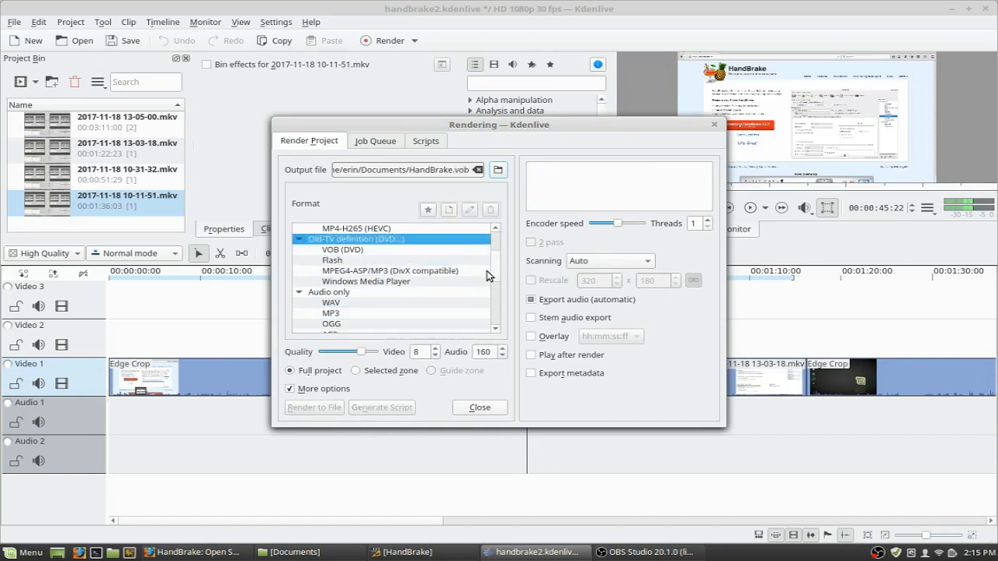
key("Up")
key("Up")
key("Up")
key("Up")
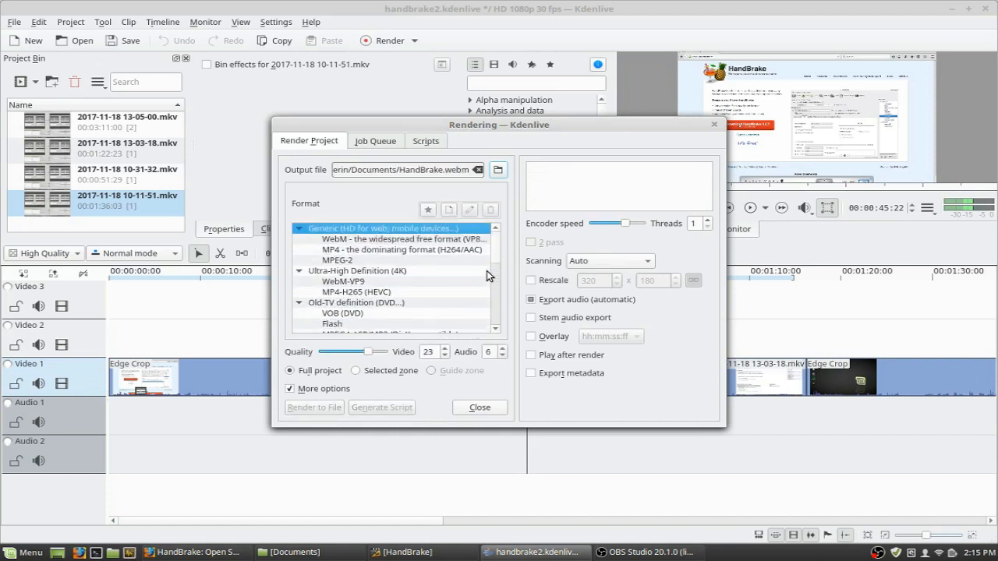
Select the MP4 (H264/AAC) format again, point out its quality control, and close the render settings.
key("Down")
key("Down")
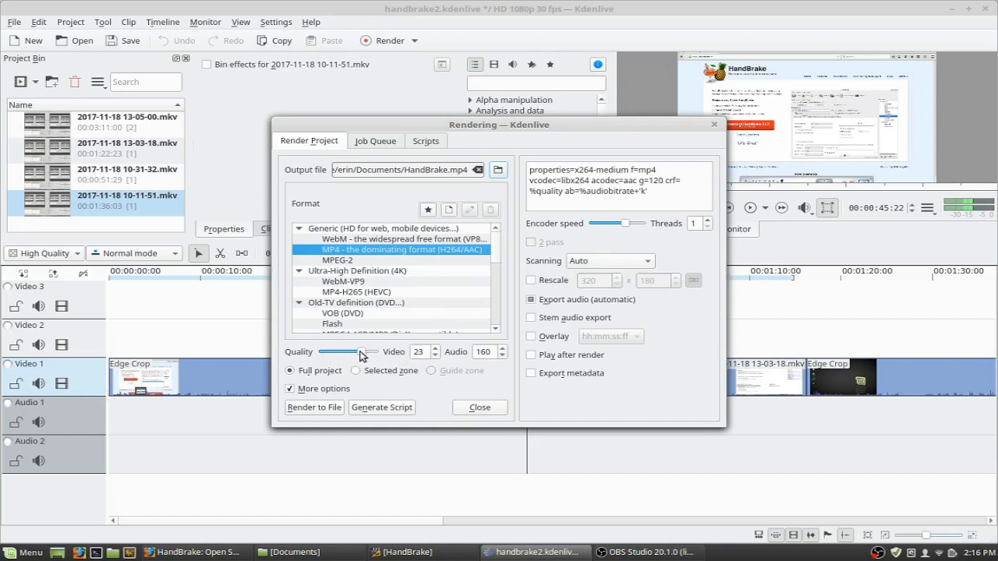
mouse_move(359, 351)
left_mouse_down()
mouse_move(337, 353)
mouse_move(383, 357)
mouse_move(364, 355)
left_mouse_up()
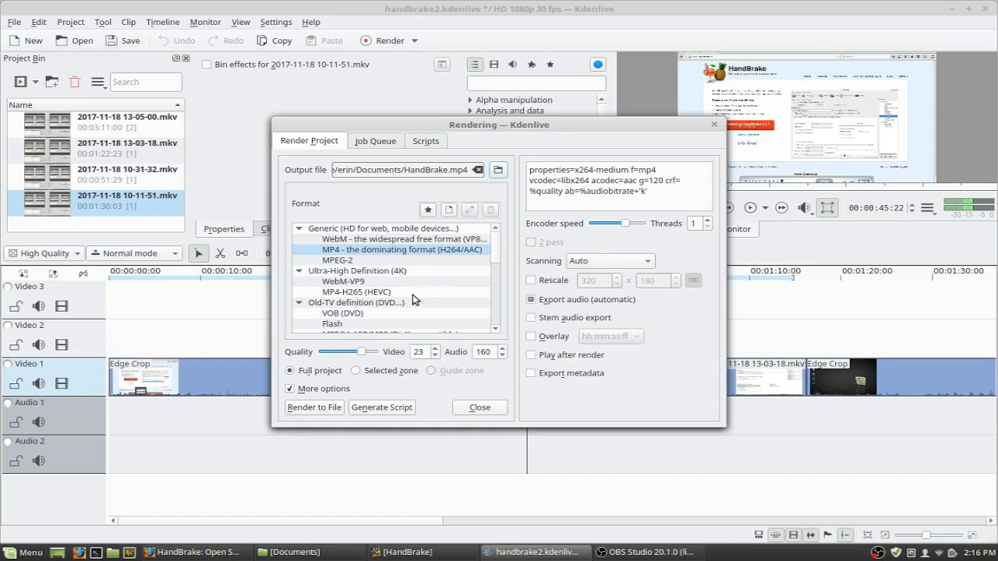
left_click(714, 124)
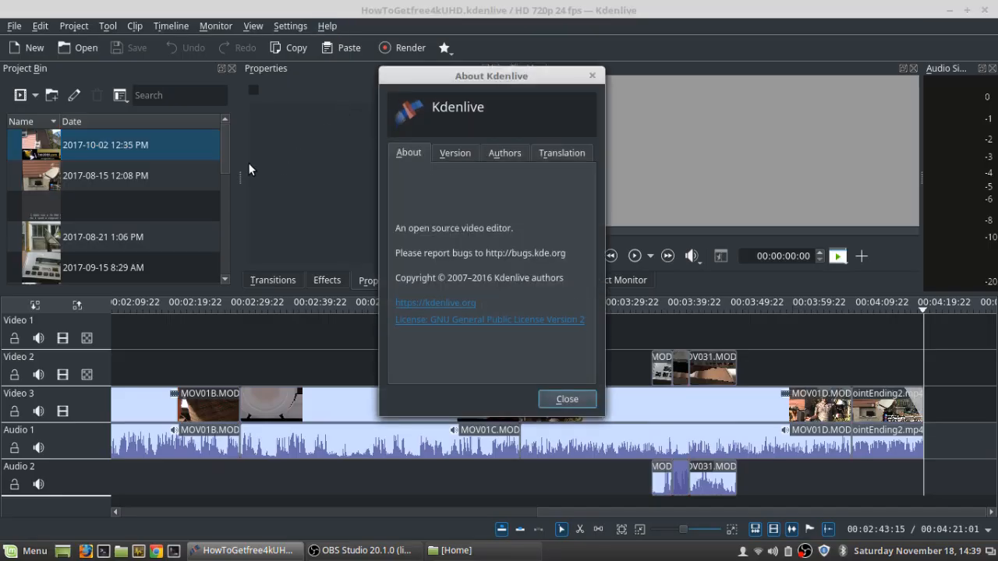
Look up the version information of the older editor installation and close its About dialog.
left_click(462, 148)
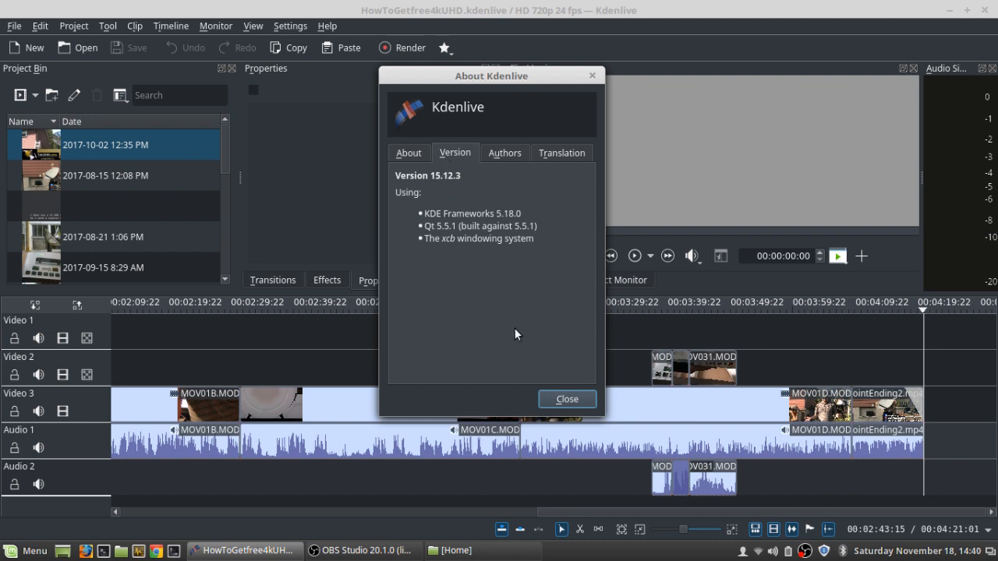
left_click(566, 398)
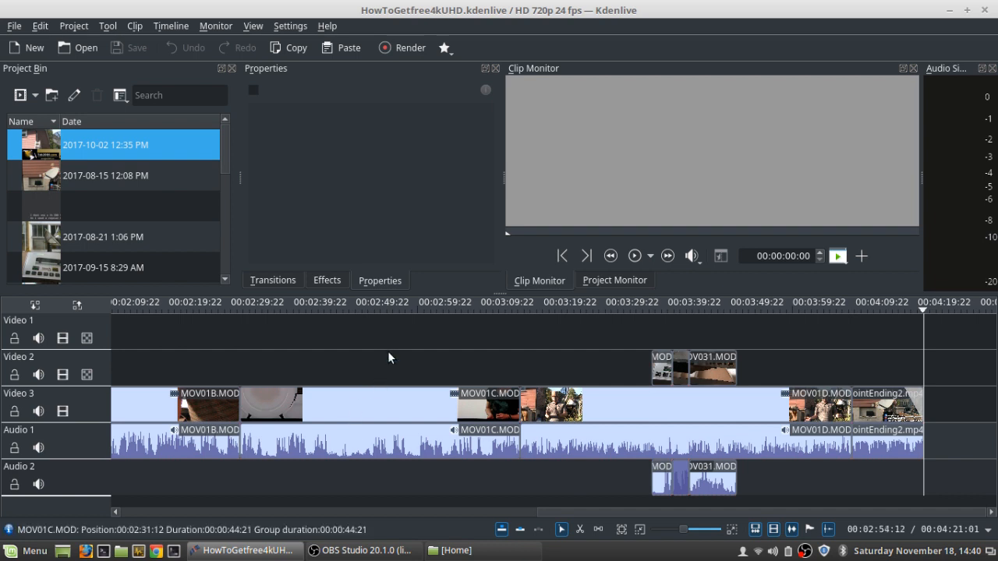
Open the render settings, examine the video bitrate choices and 2 pass option for H.264/AAC (CBR), and close the dialog.
left_click(403, 48)
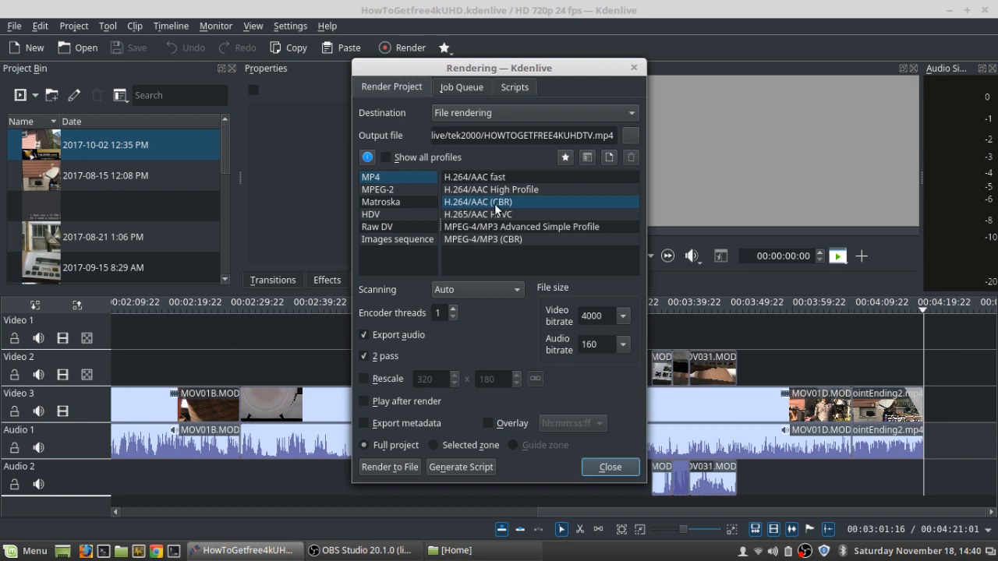
left_click(625, 318)
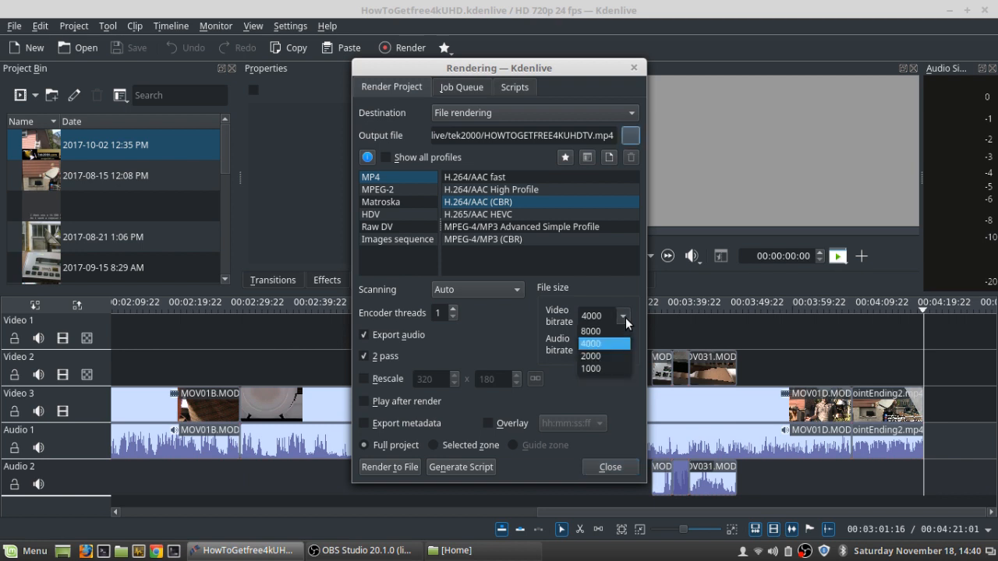
left_click(626, 317)
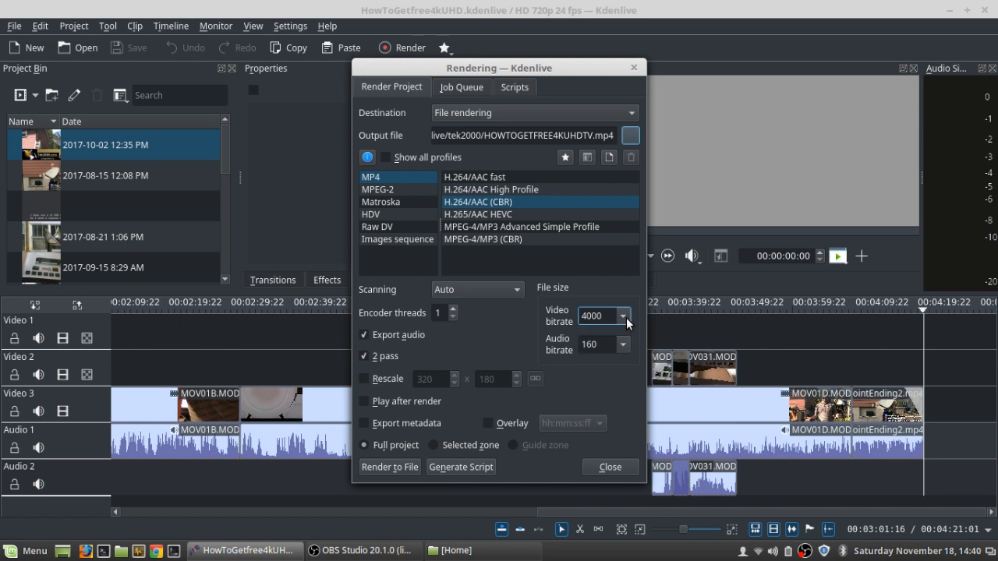
left_click(626, 320)
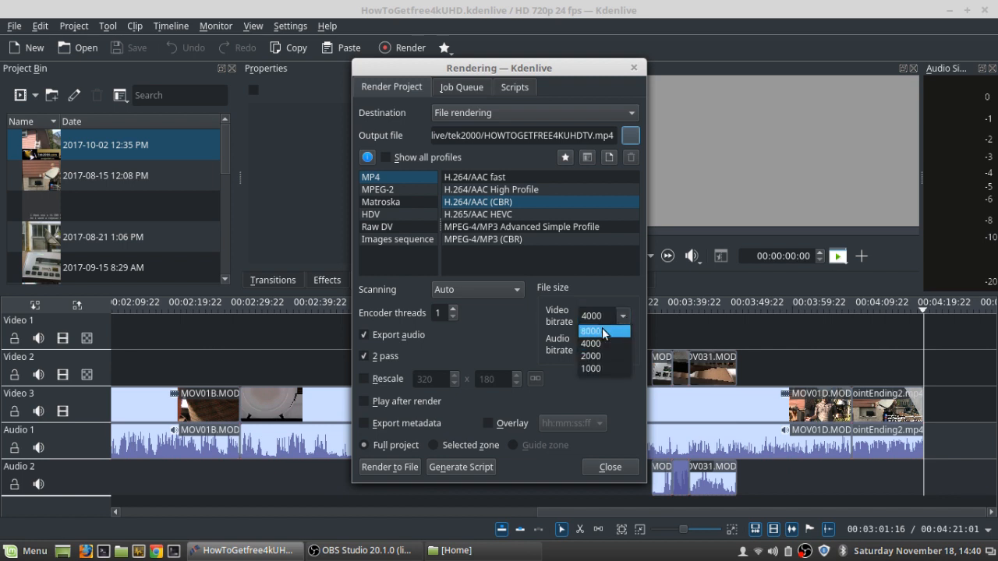
left_click(636, 306)
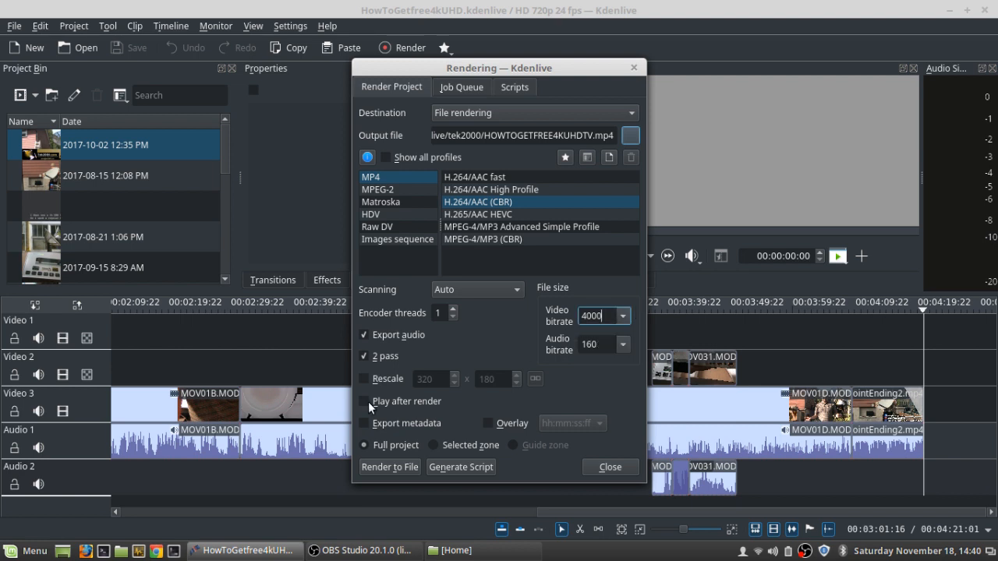
left_click(370, 358)
left_click(610, 467)
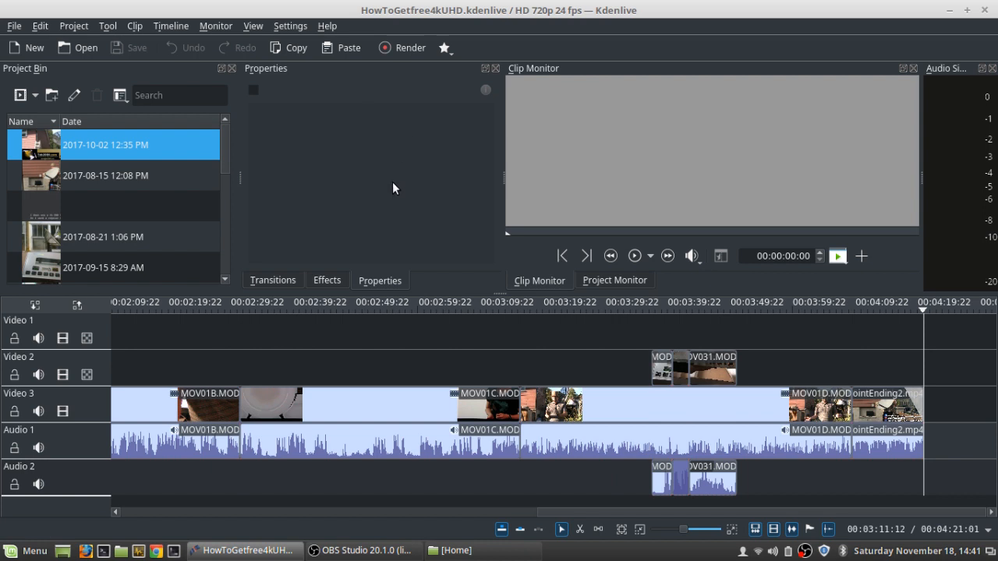
left_click(28, 551)
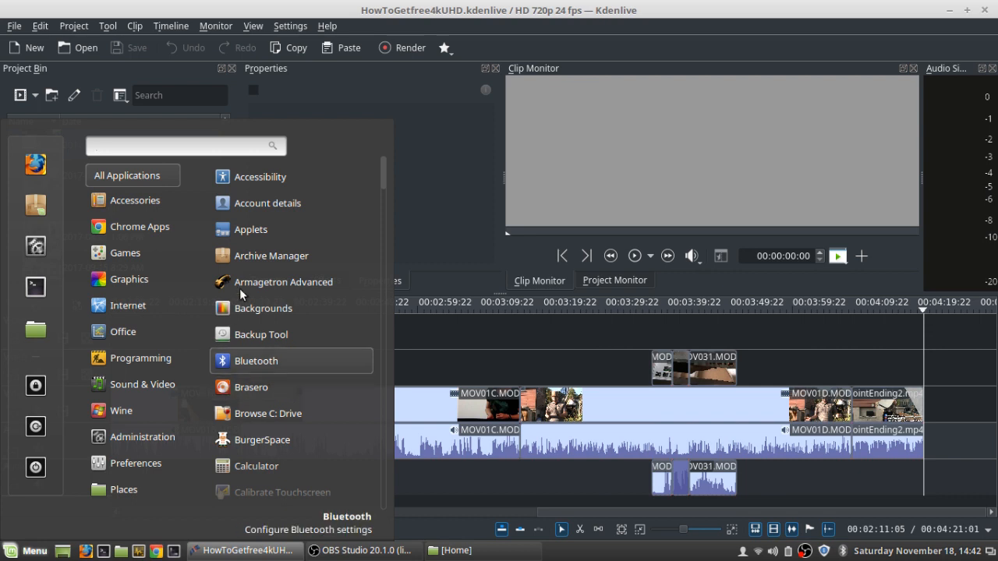
left_click(535, 6)
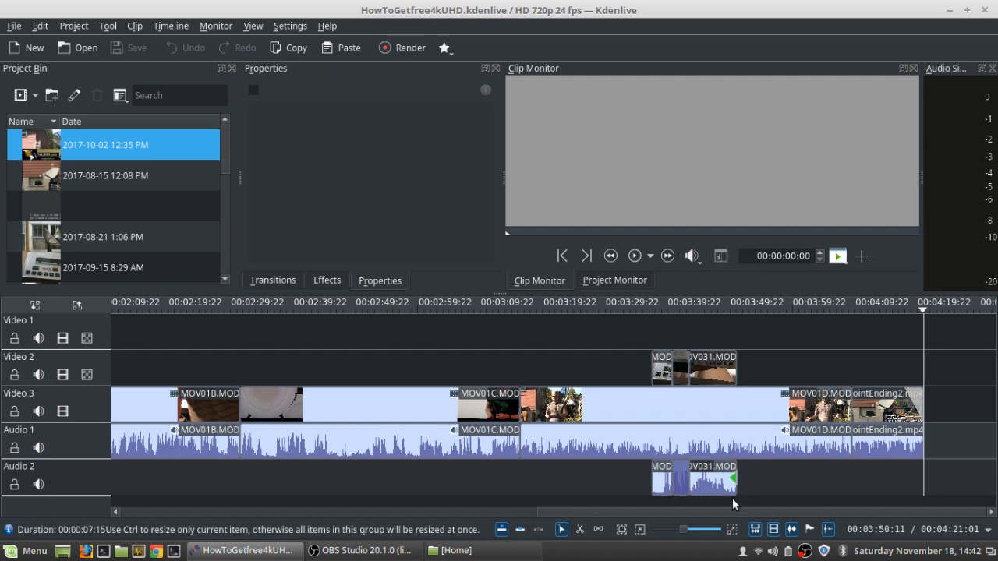
Show the project in the monitor with the timeline playhead moved to 00:03:56:05.
left_click(760, 499)
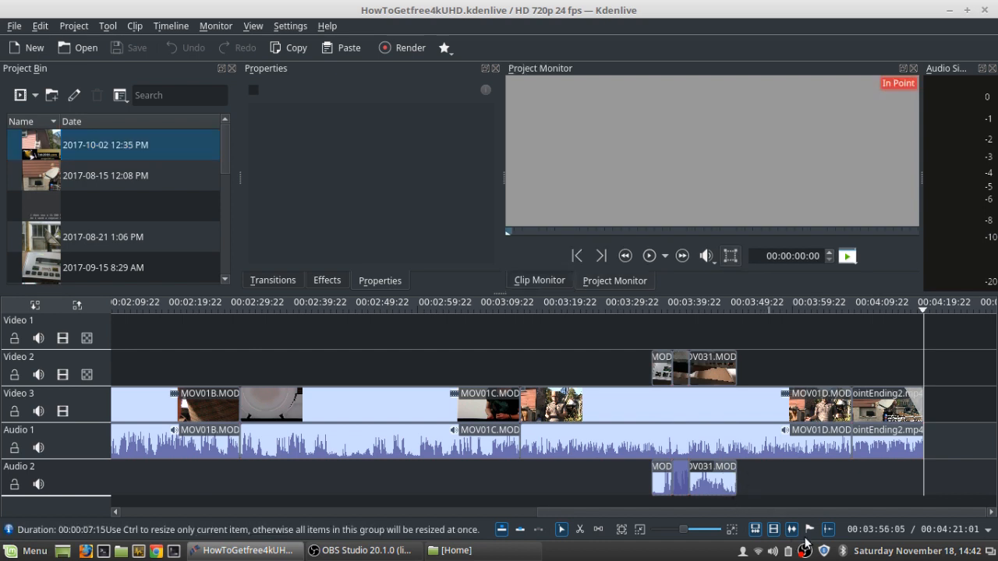
left_click(768, 330)
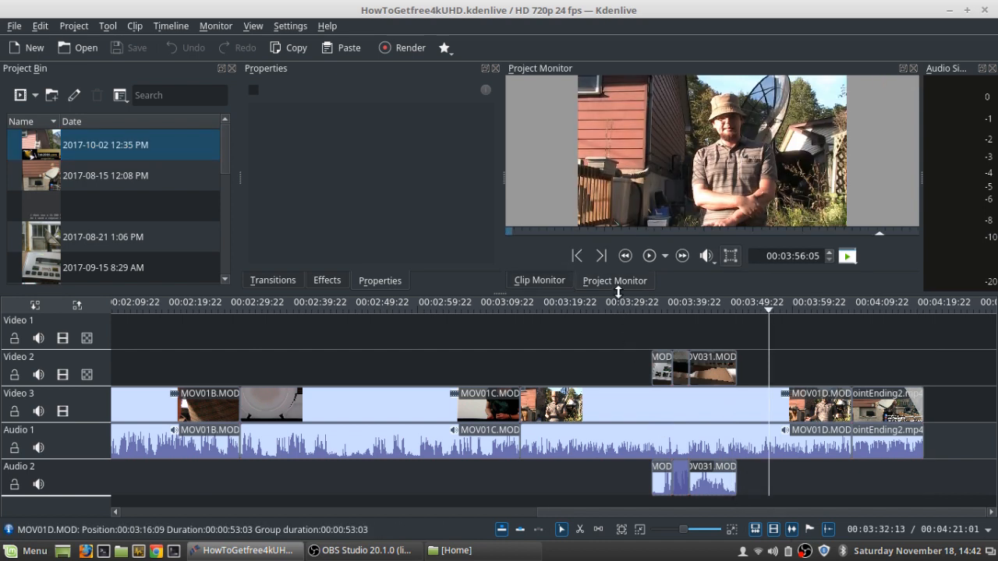
Reopen the project's render settings for viewing, and switch to the OBS Studio window.
left_click(806, 554)
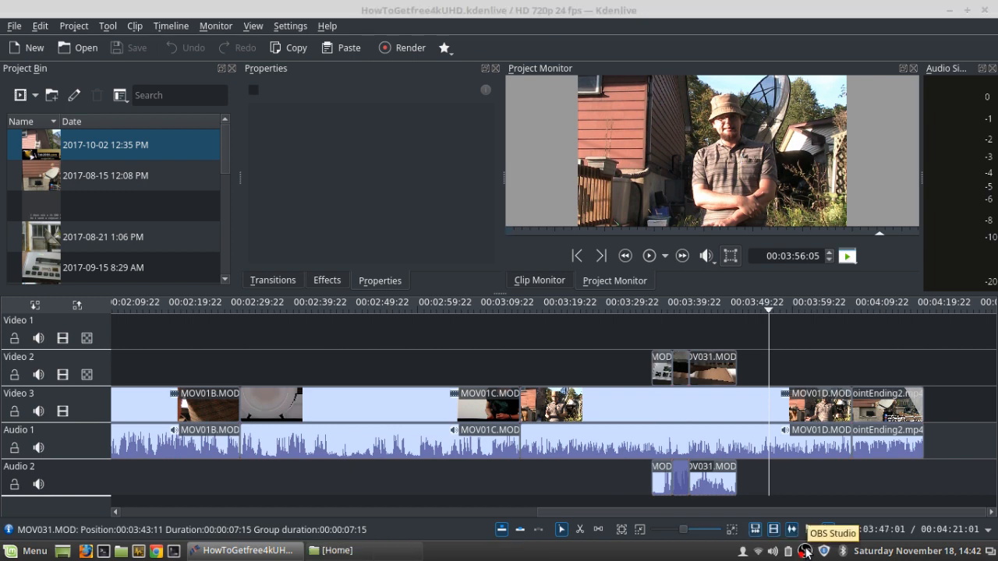
left_click(401, 49)
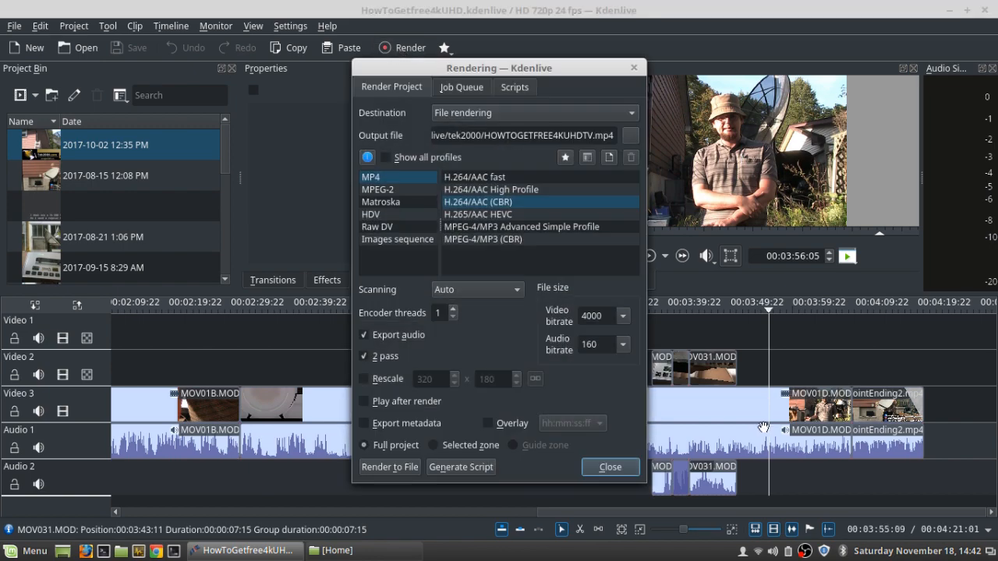
left_click(801, 553)
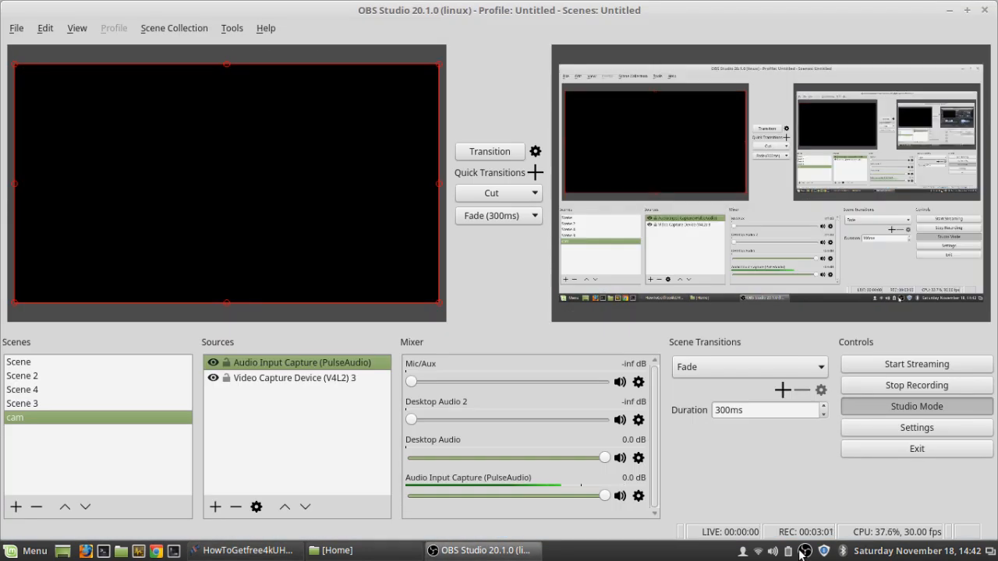